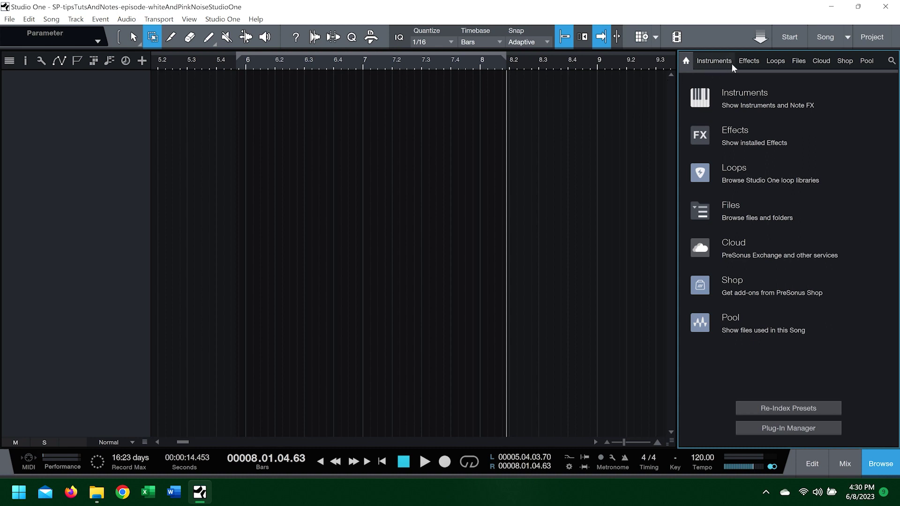
Step: Drag PreSonus Tone Generator from the browser's Effects list into the arrange area to create Track 1
left_click(748, 62)
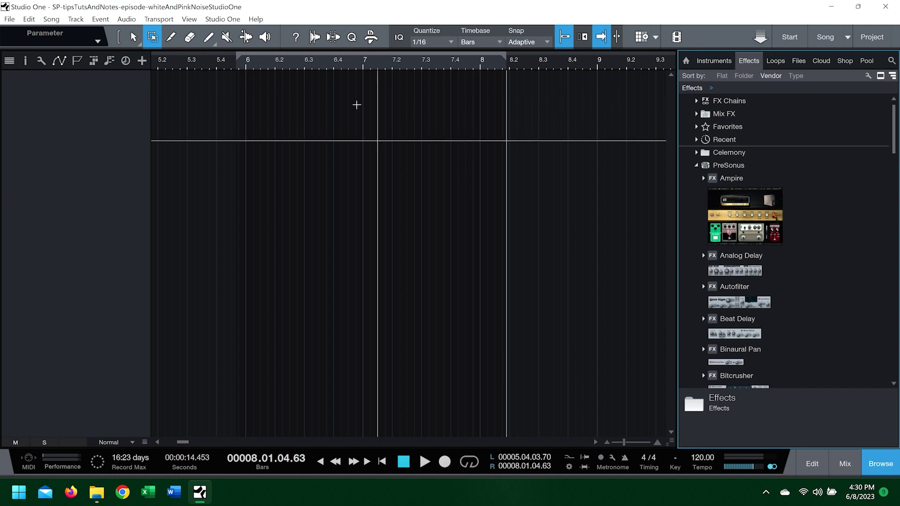
left_click(180, 18)
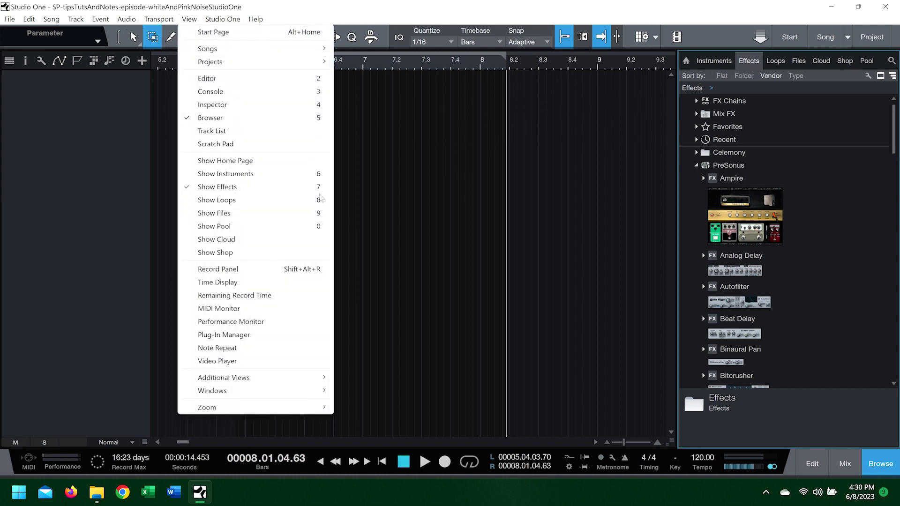
left_click(894, 136)
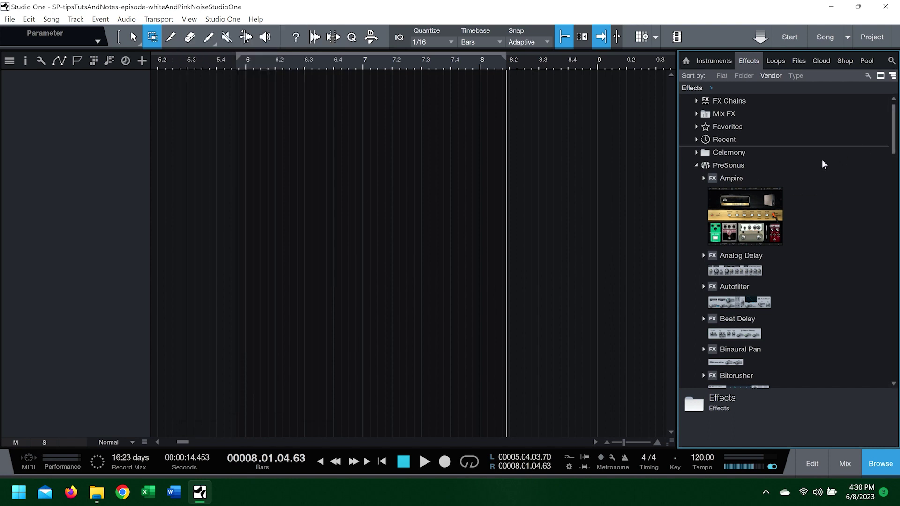
left_click_drag(890, 123, 889, 349)
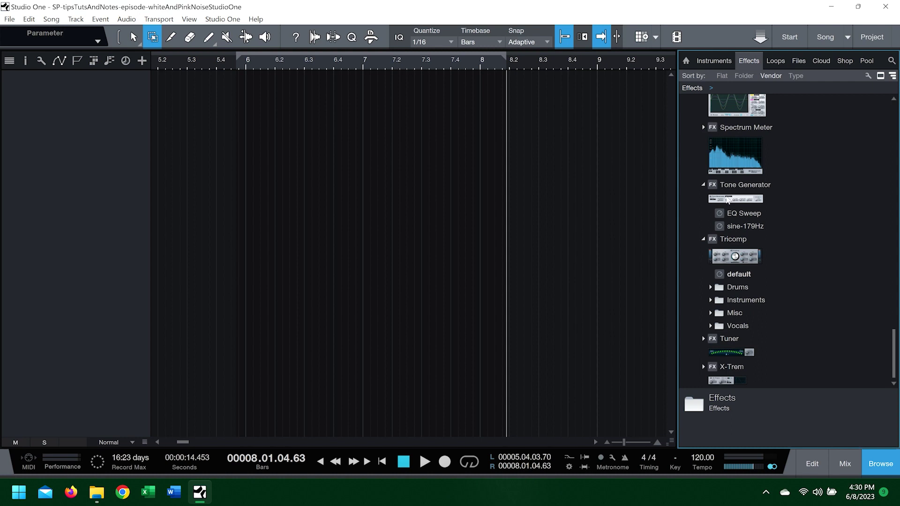
left_click_drag(729, 198, 342, 170)
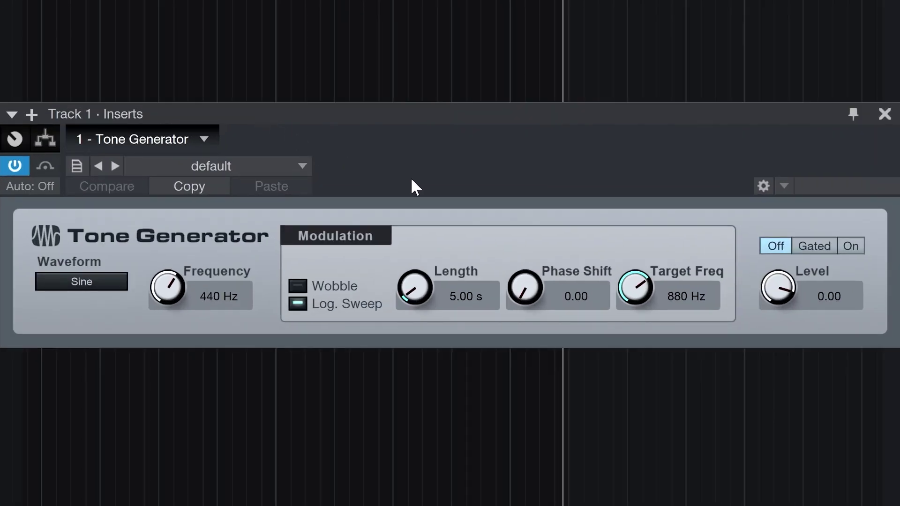
Step: Keep the Sine waveform, try Gated and On output, and lower Level to -14.28
left_click(107, 283)
left_click(103, 308)
left_click(815, 250)
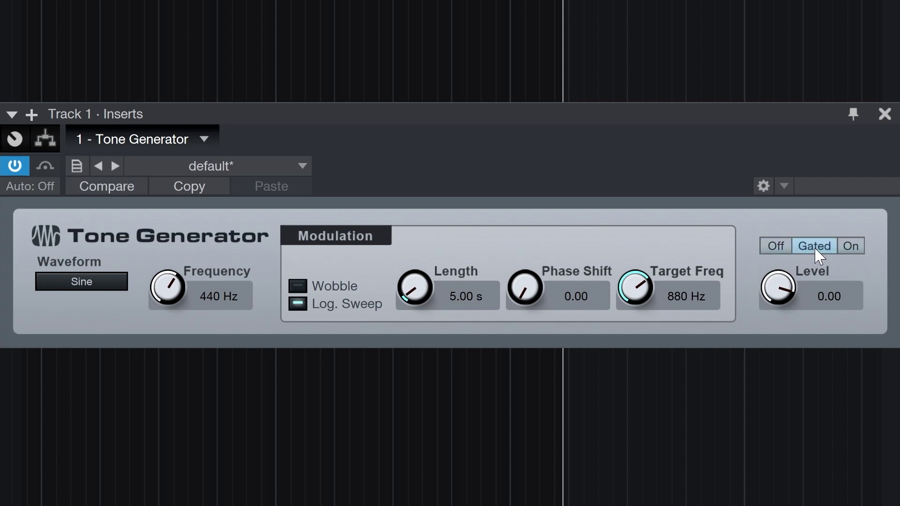
left_click(852, 248)
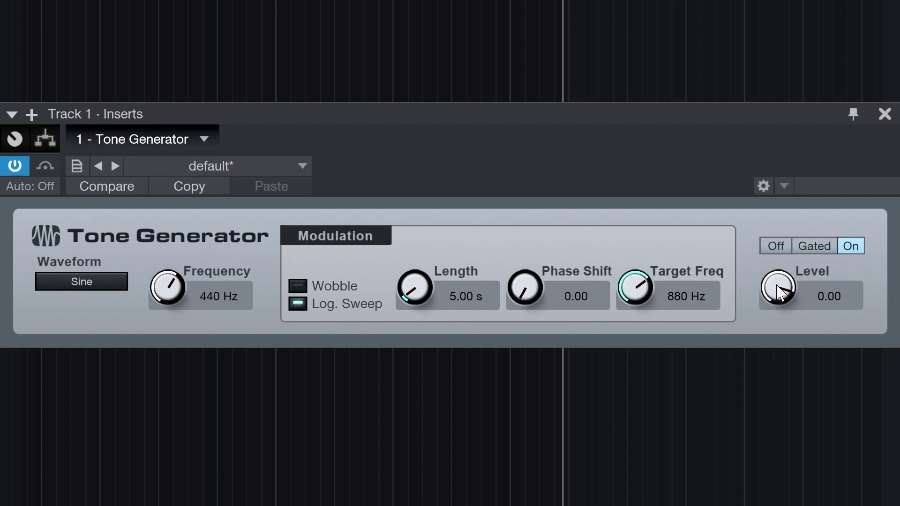
left_click_drag(778, 293, 776, 302)
Step: Set the tone frequency to 379 Hz with Wobble modulation lasting 9.80 s
mouse_move(169, 286)
left_mouse_down()
mouse_move(167, 302)
mouse_move(171, 284)
left_mouse_up()
left_click(297, 286)
left_click(297, 303)
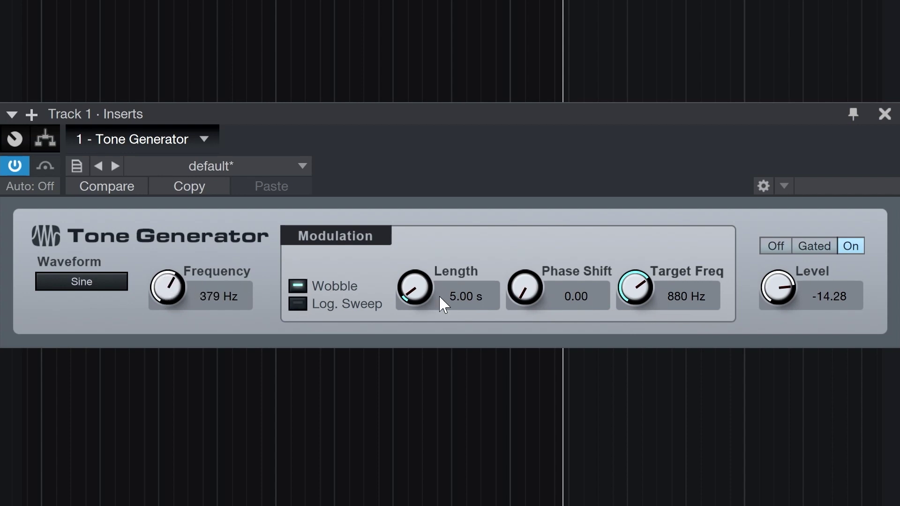
left_click_drag(412, 289, 417, 274)
Step: Audition the Saw and Rectangle waveforms, return to Sine, and switch the output off
left_click(104, 281)
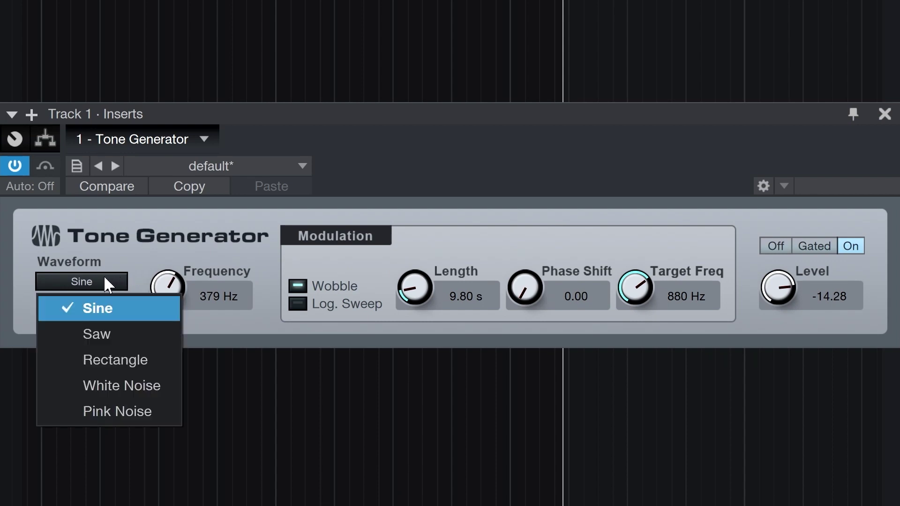
left_click(111, 335)
left_click(108, 286)
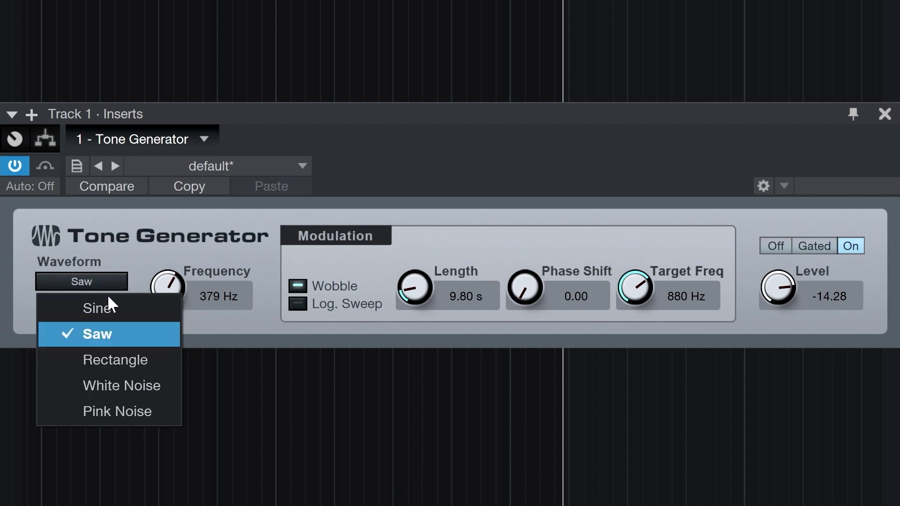
left_click(119, 359)
left_click(100, 282)
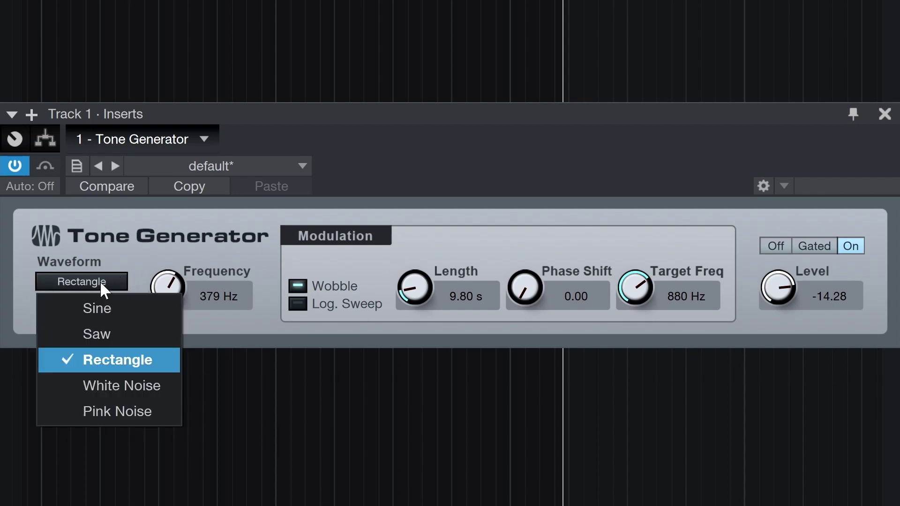
left_click(98, 310)
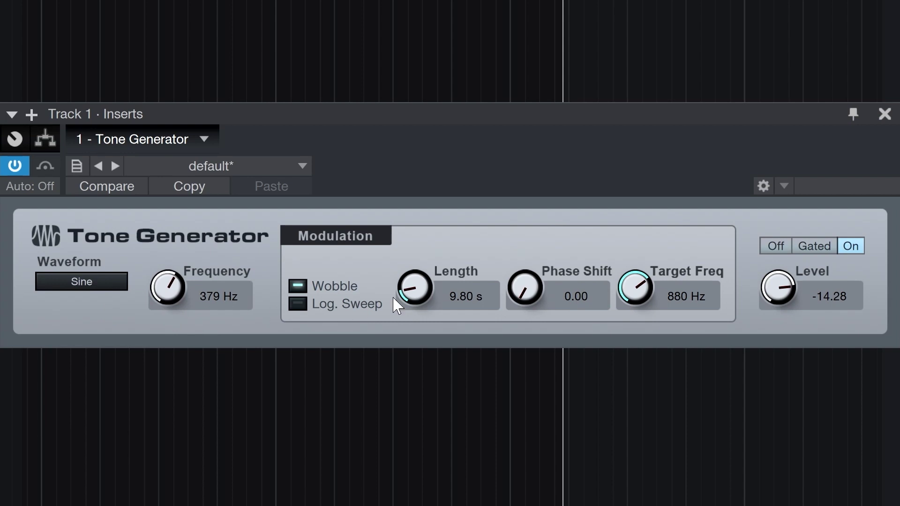
left_click(774, 246)
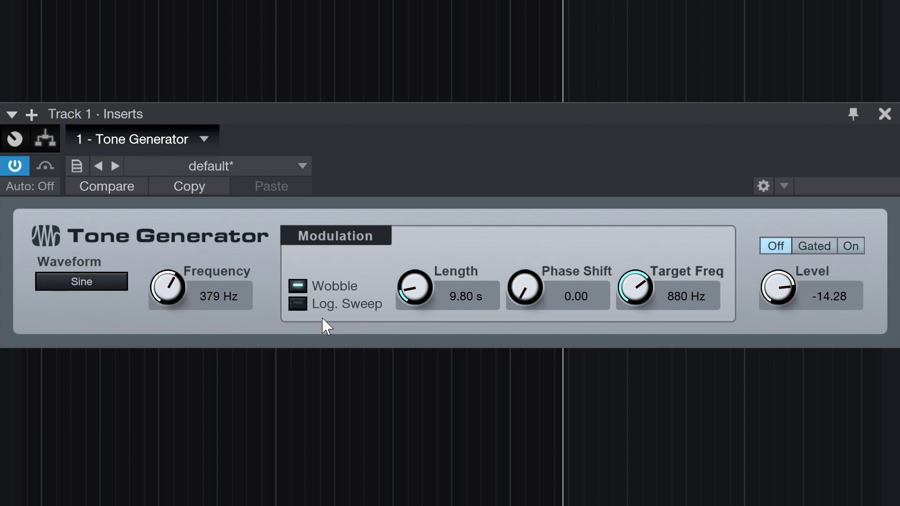
Step: Switch the Tone Generator waveform to White Noise and turn its output on
left_click(118, 283)
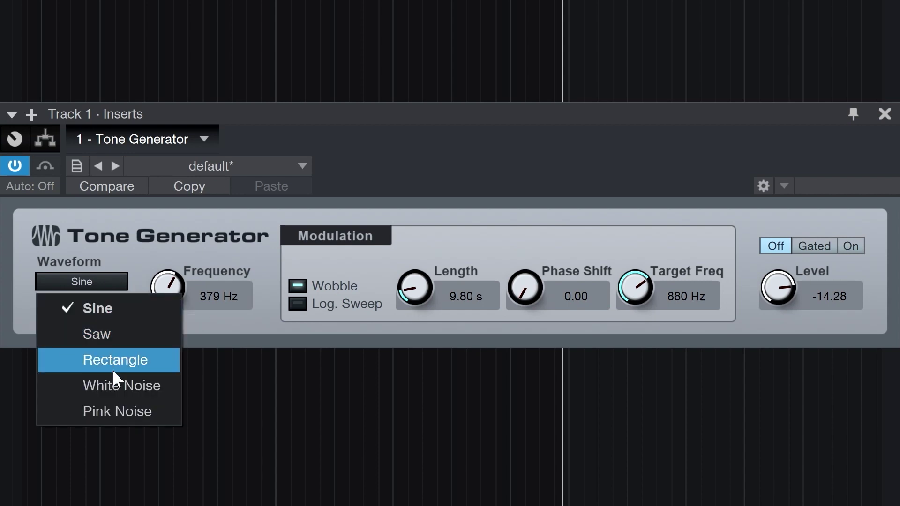
left_click(115, 382)
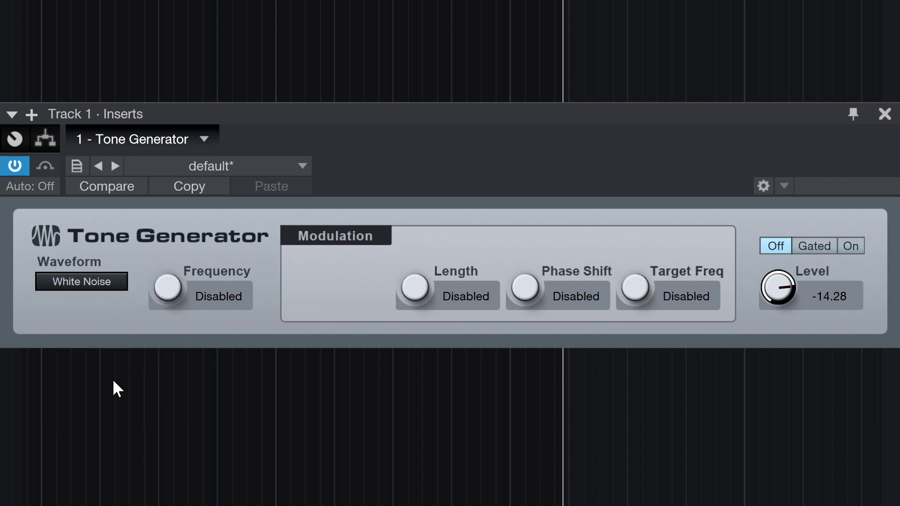
left_click(104, 286)
left_click(851, 246)
left_click(851, 246)
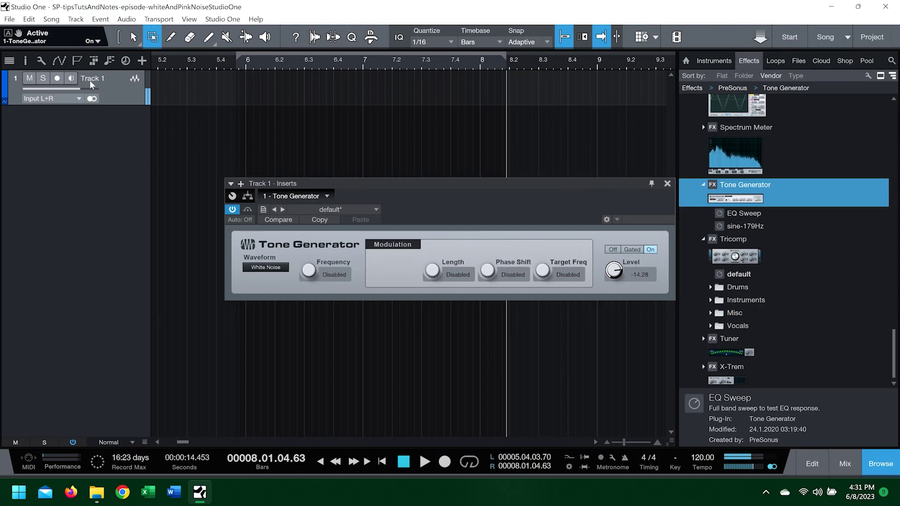
Step: Rename Track 1 to 'noise generator'
double_click(91, 80)
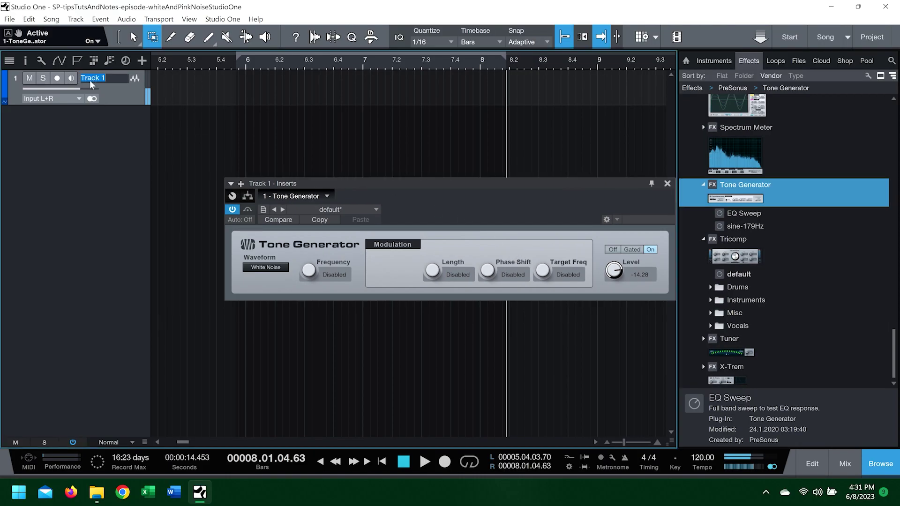
type("noi")
type("se generator")
key("Return")
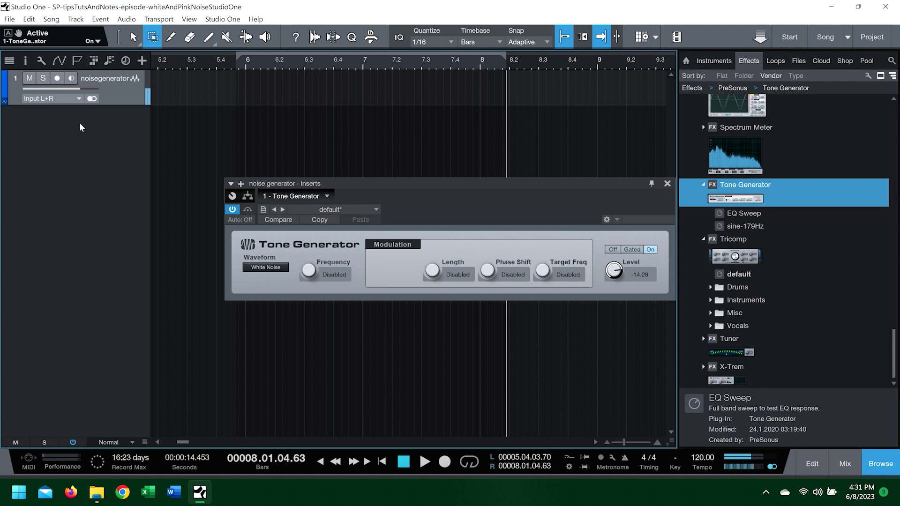
left_click(71, 20)
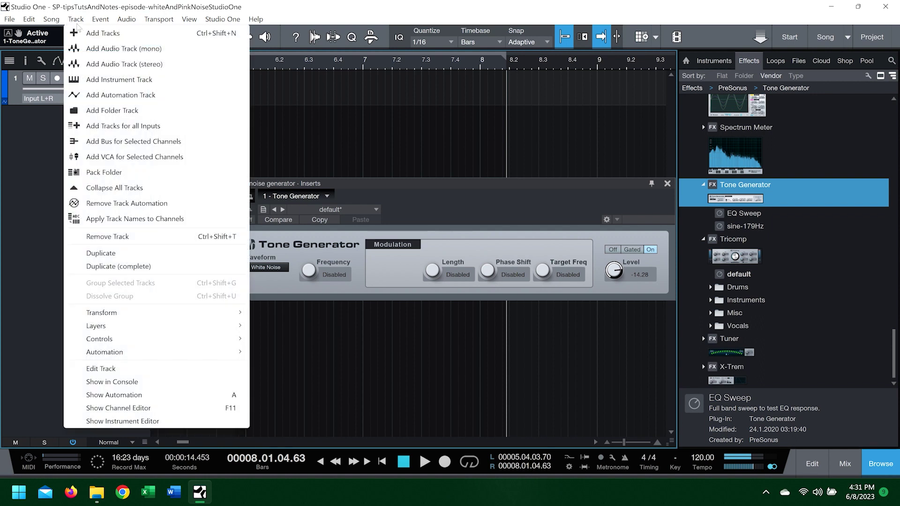
left_click(60, 153)
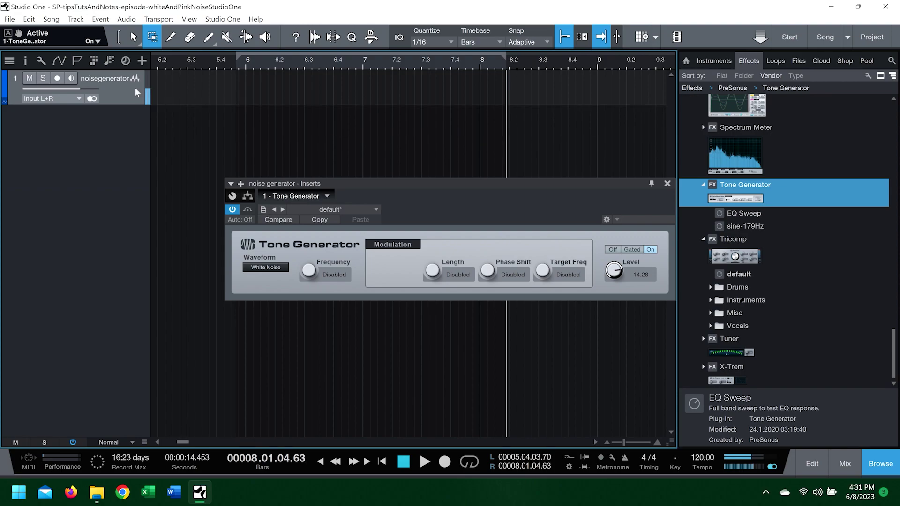
Step: Add a track named 'white noise' with its input set to the noise generator track
double_click(129, 120)
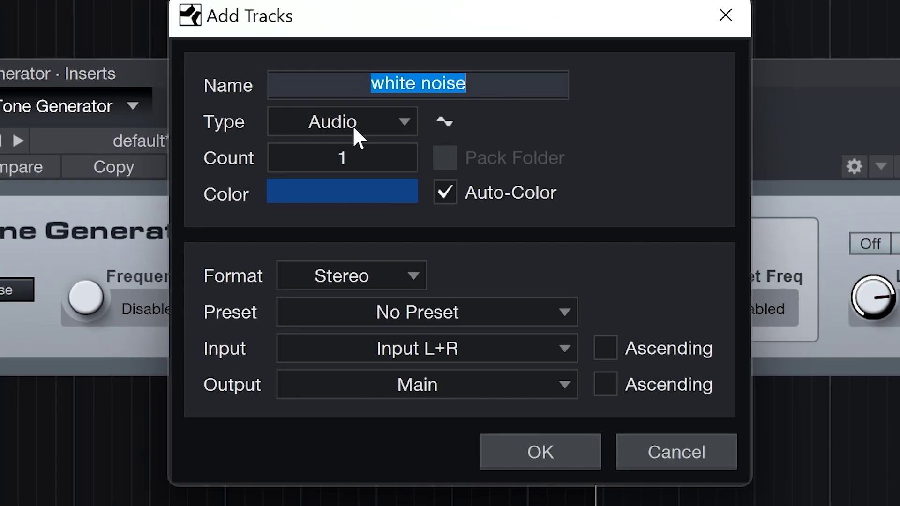
left_click_drag(468, 95, 288, 39)
type("white noise")
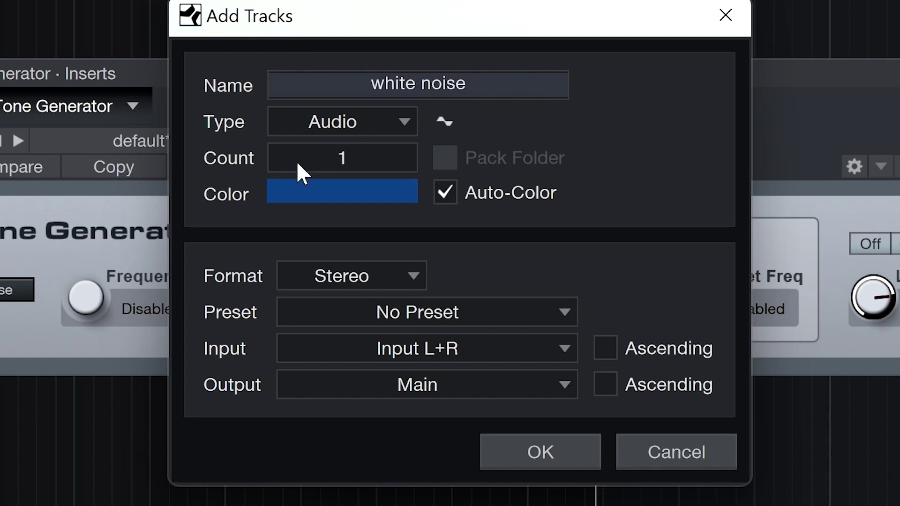
left_click(374, 347)
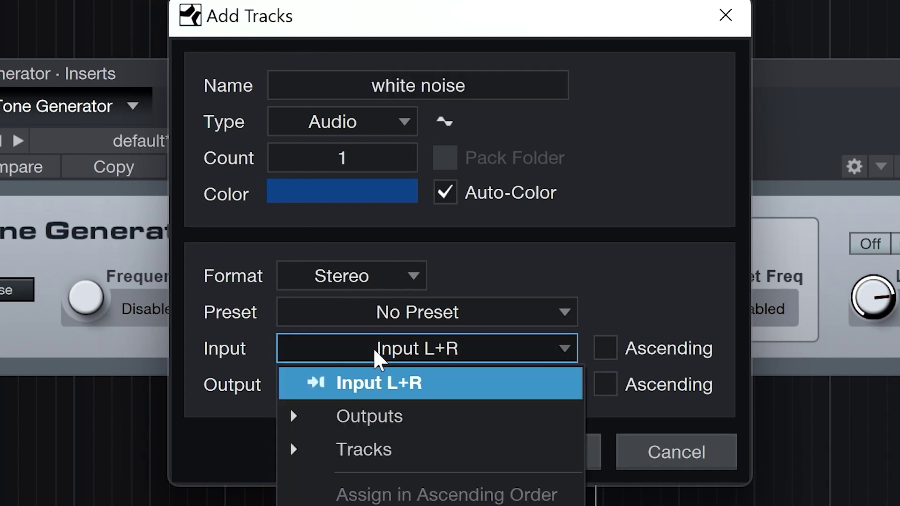
left_click(313, 460)
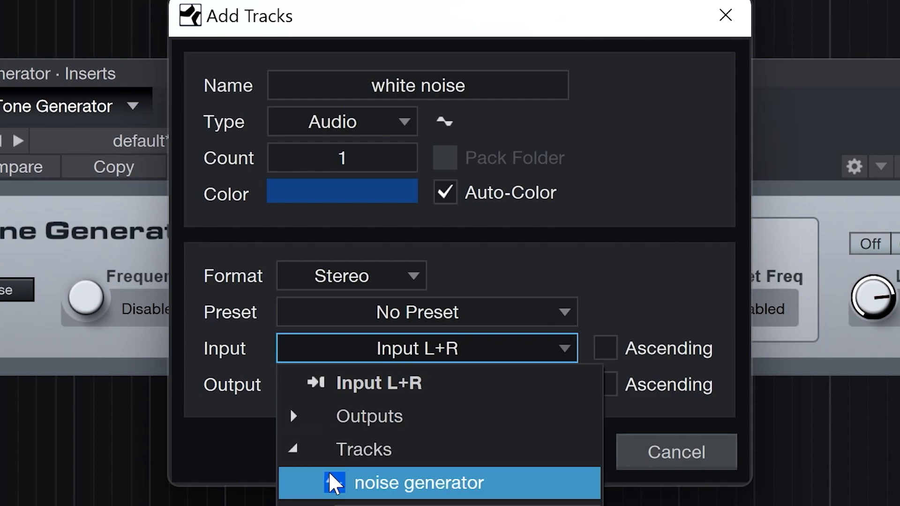
left_click(333, 483)
left_click(532, 459)
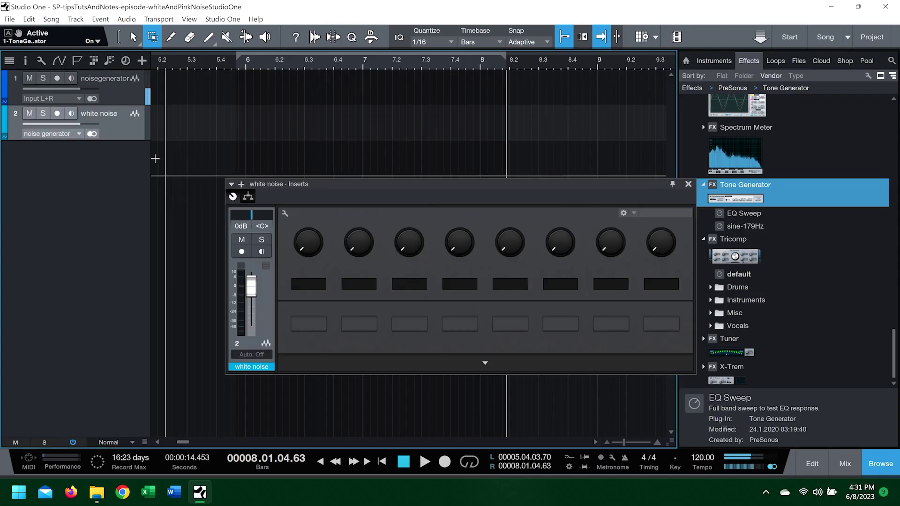
Step: Arm the white noise track and record a white noise clip
left_click(57, 113)
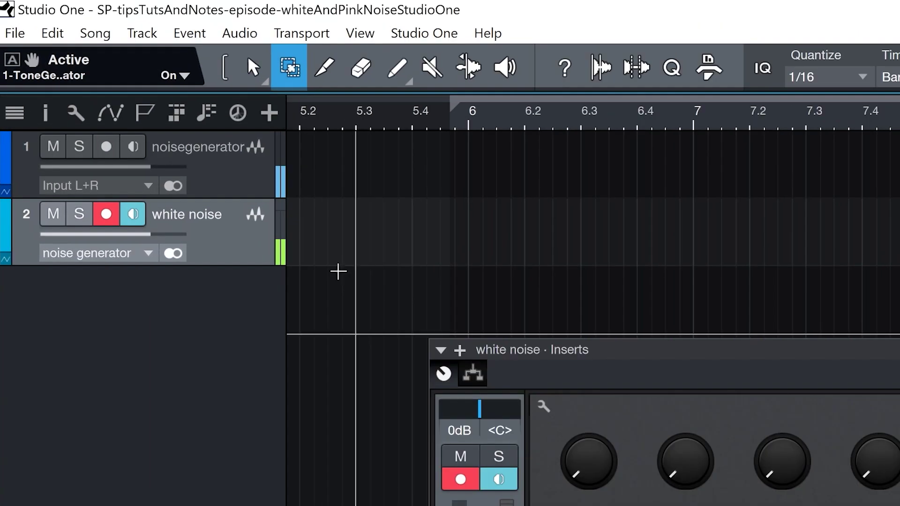
left_click(245, 181)
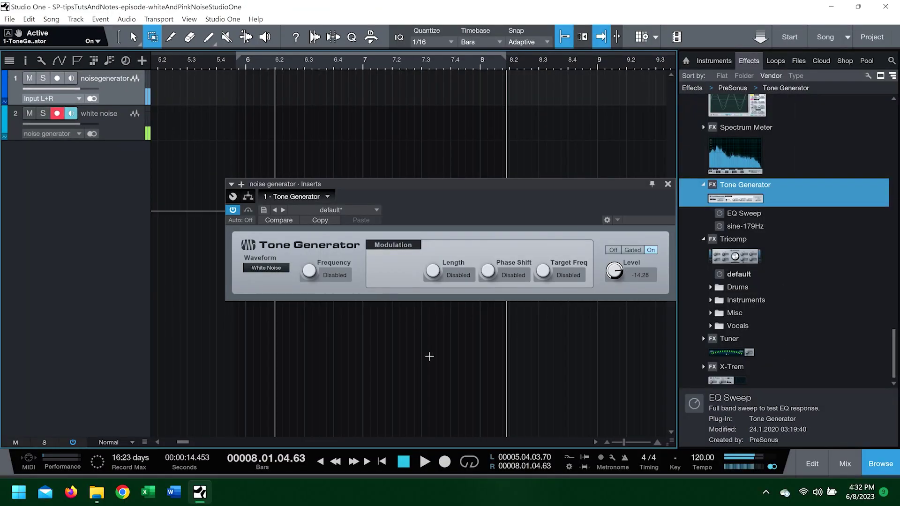
left_click(445, 464)
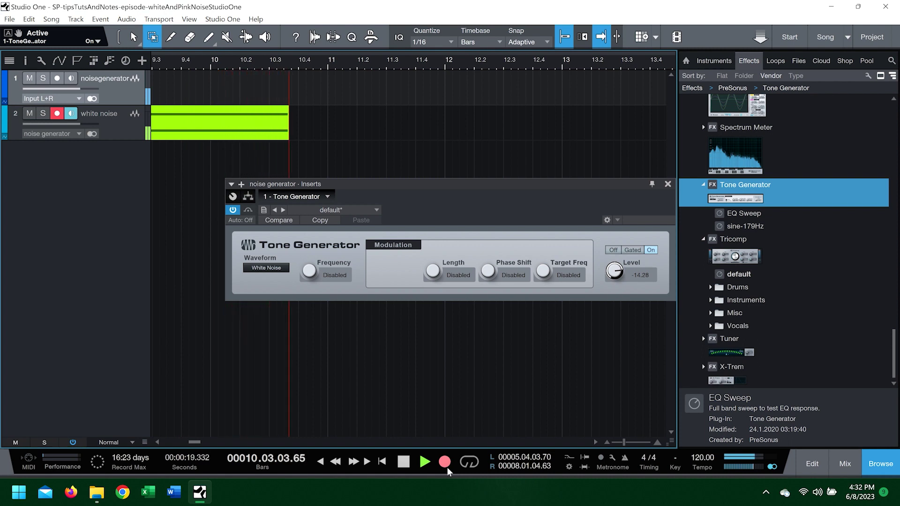
left_click(403, 462)
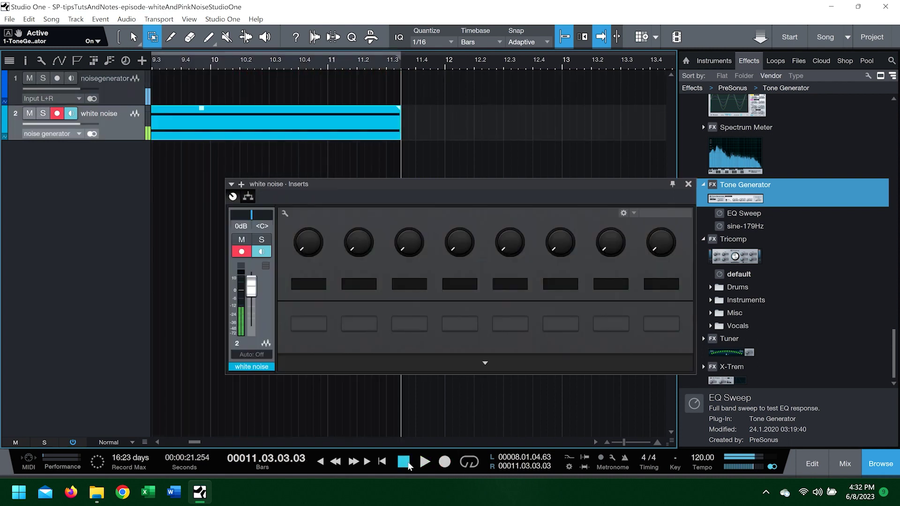
left_click(116, 97)
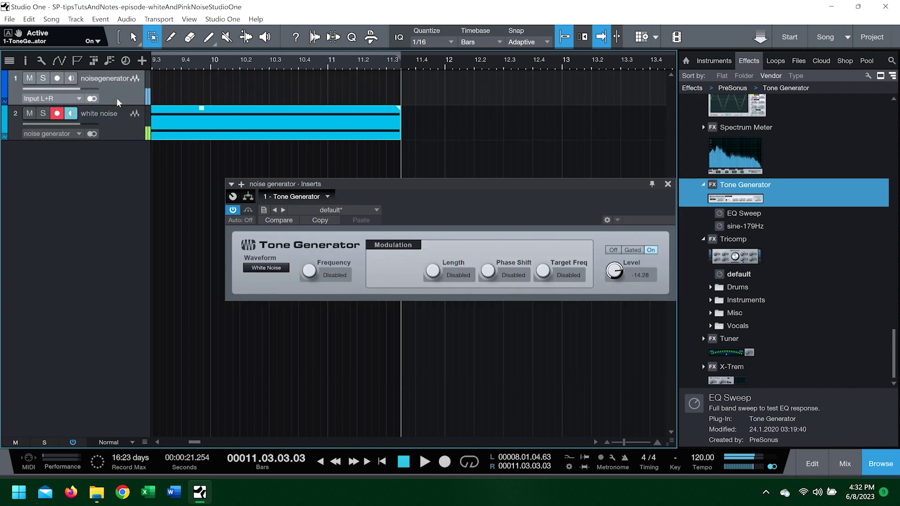
Step: Add a stereo audio track named 'pink noise' via the Track menu
left_click(79, 20)
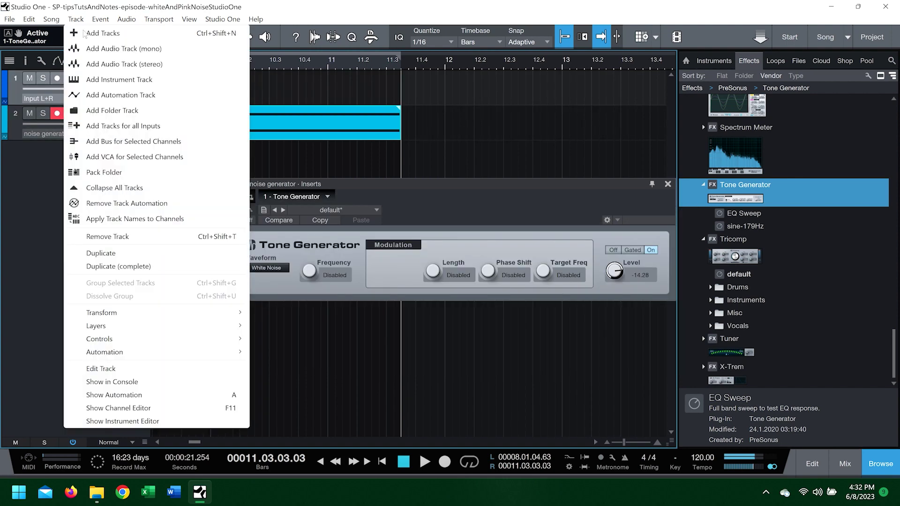
left_click(104, 65)
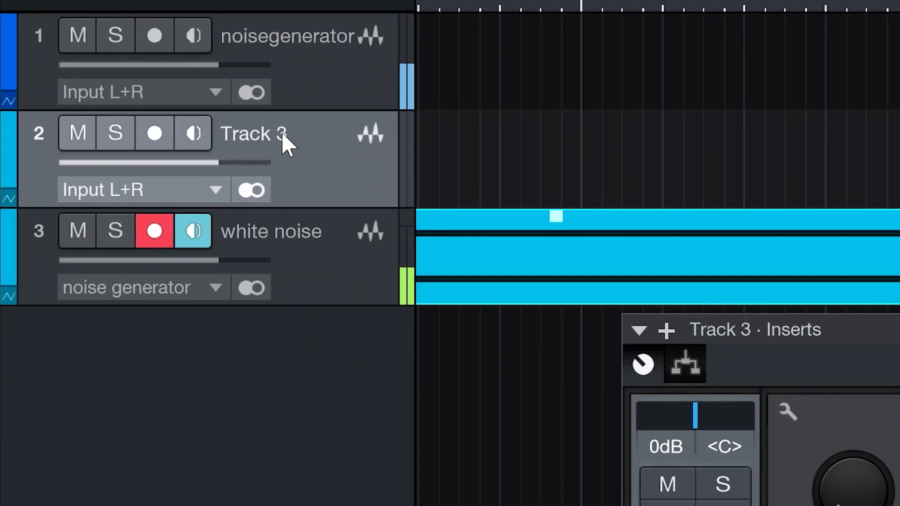
double_click(285, 141)
type("pinkn")
key("BackSpace")
key("BackSpace")
type("noise")
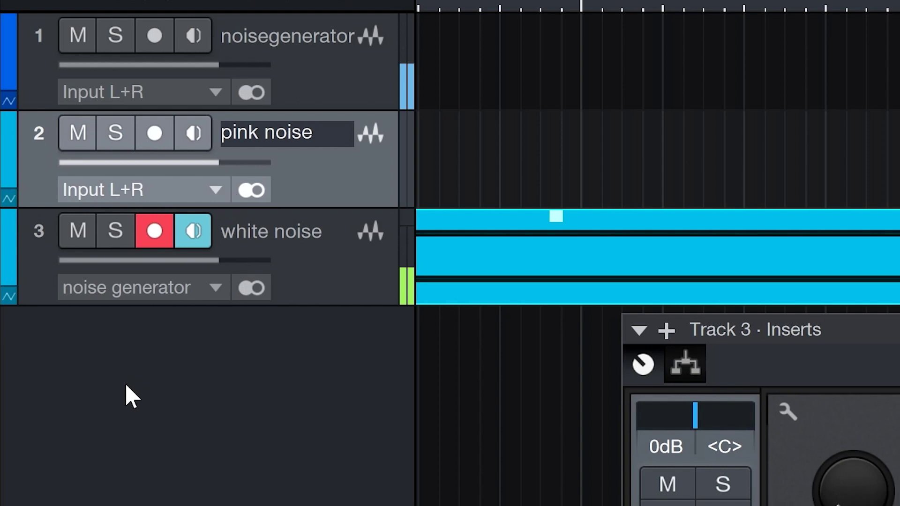
key("Return")
Step: Feed the pink noise track from noise generator, arm it, and disarm white noise
left_click(161, 190)
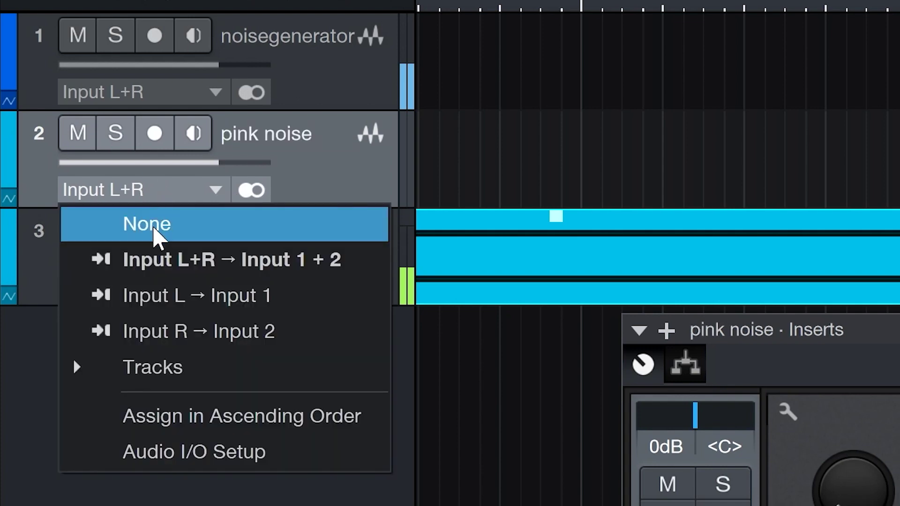
left_click(78, 368)
left_click(144, 403)
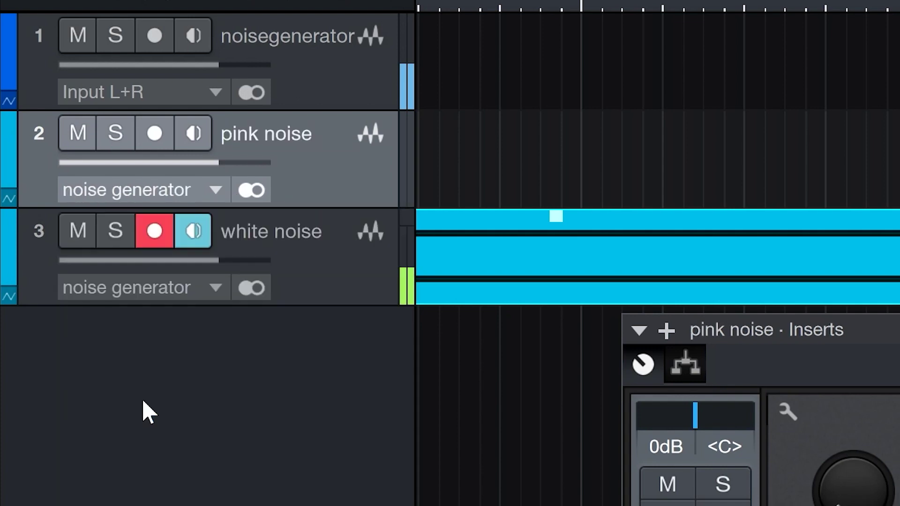
left_click(165, 145)
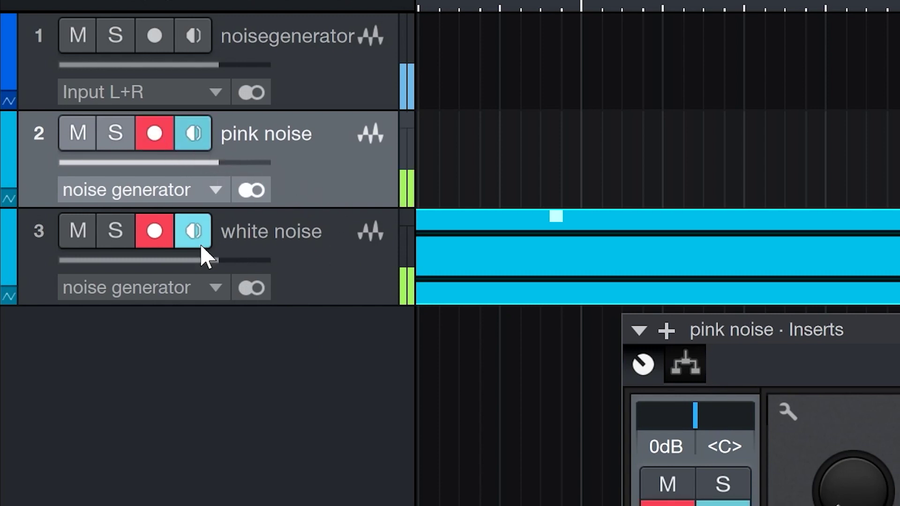
left_click(157, 234)
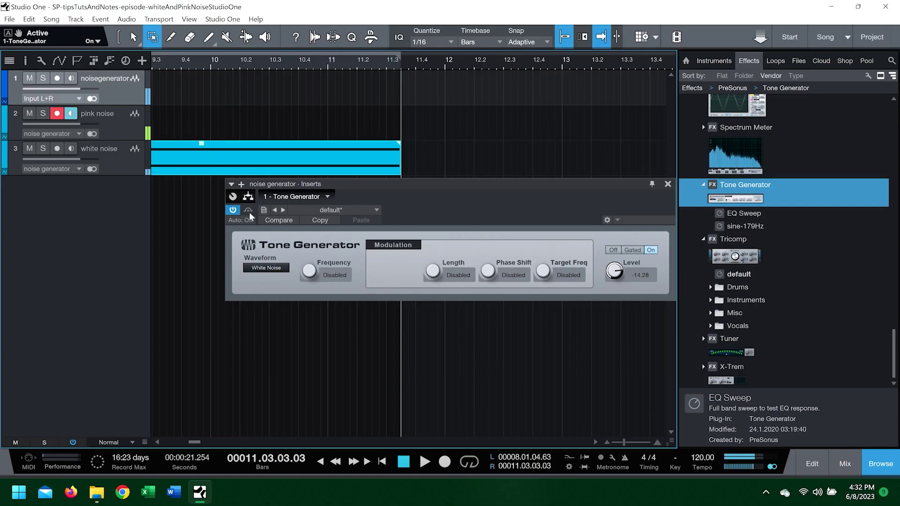
Step: Switch the Tone Generator to Pink Noise and record a pink noise clip
left_click(271, 268)
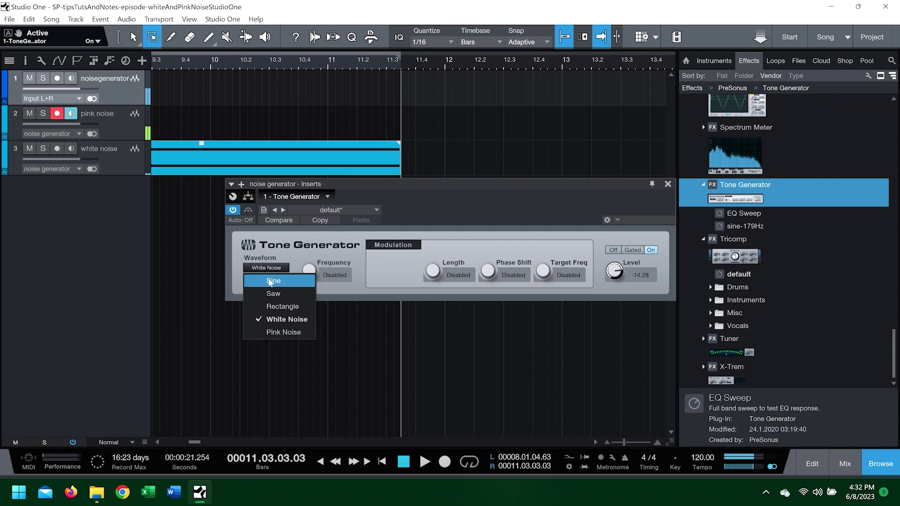
left_click(279, 333)
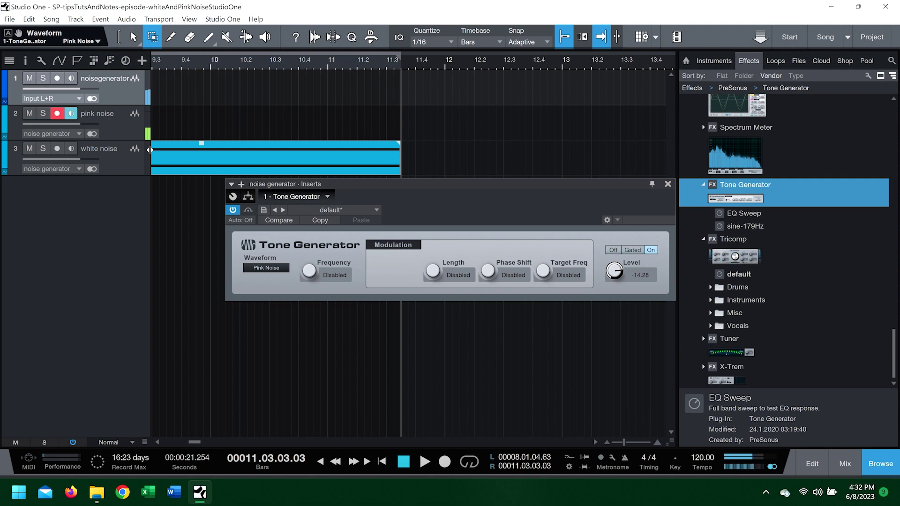
left_click(445, 464)
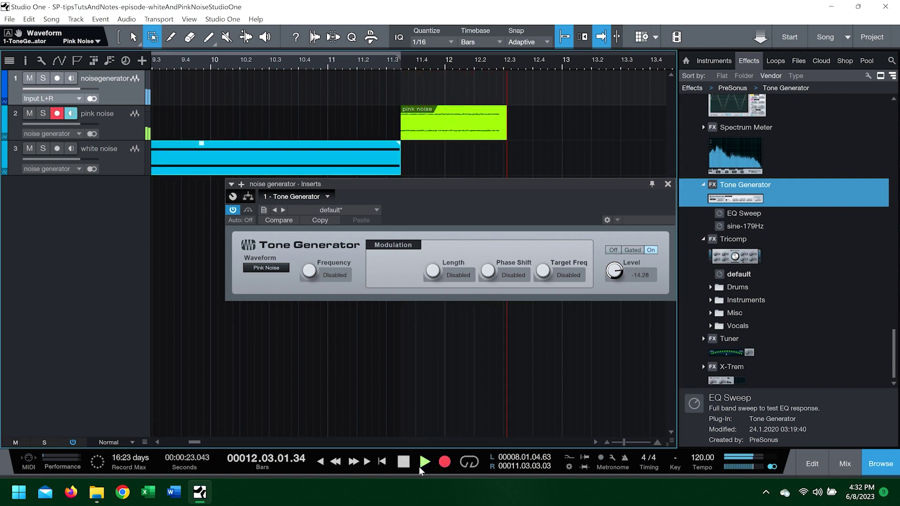
left_click(403, 462)
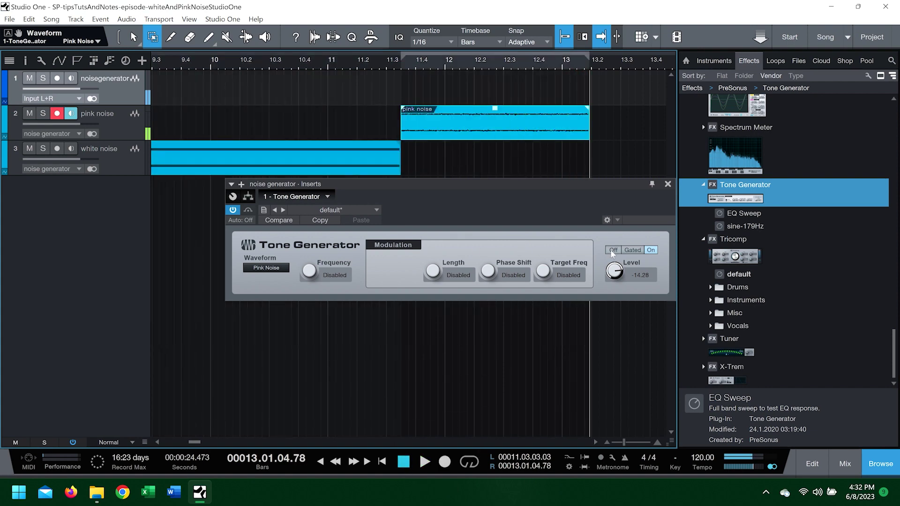
key("alt+Tab")
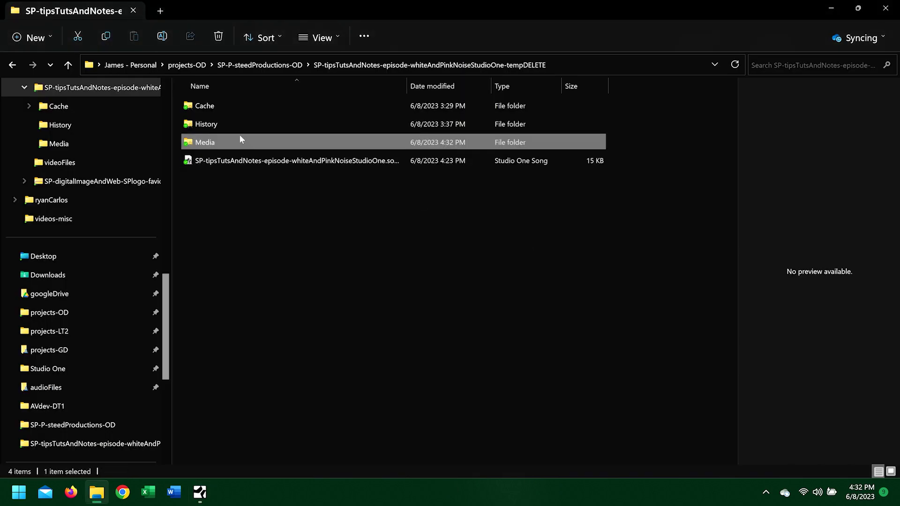
Step: Open the song's Media folder, then close Studio One without saving the song
double_click(240, 136)
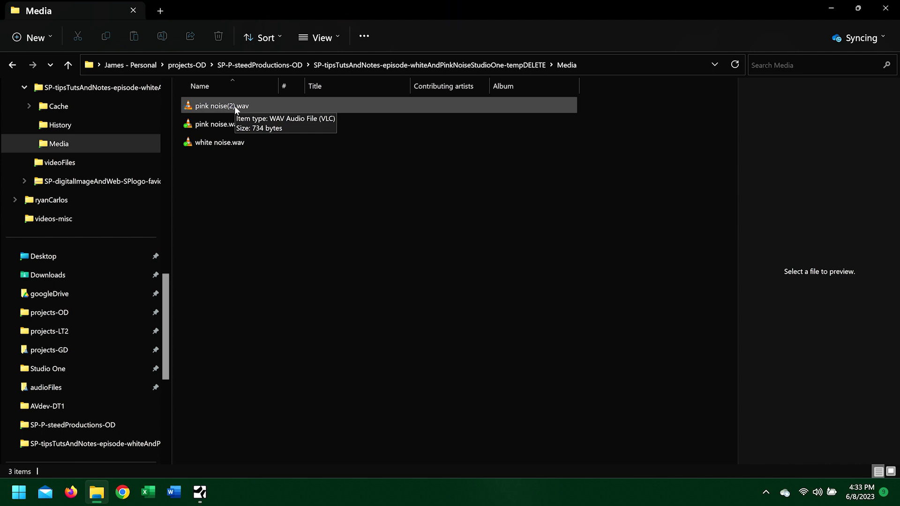
key("alt+Tab")
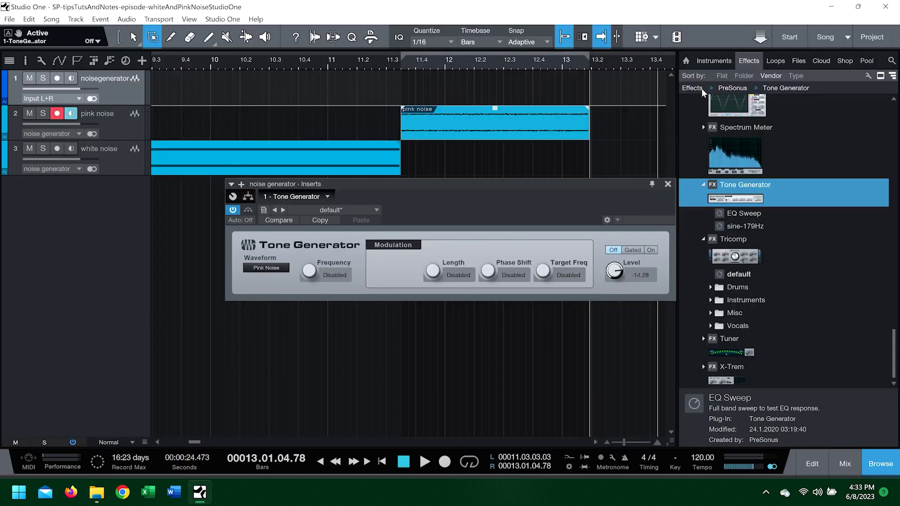
left_click(886, 7)
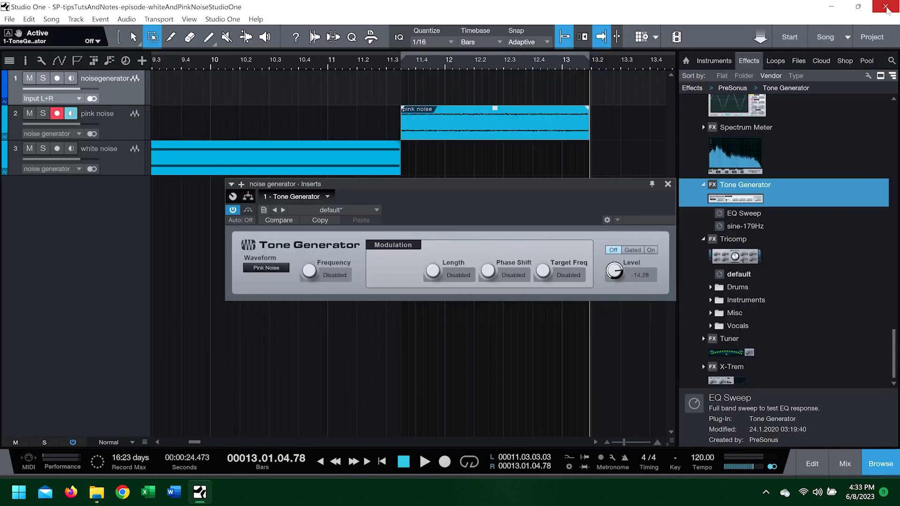
left_click(537, 249)
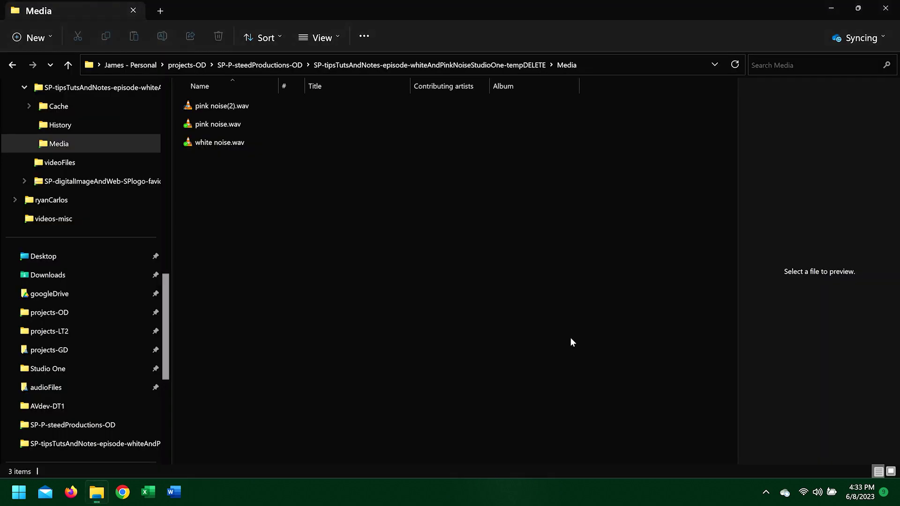